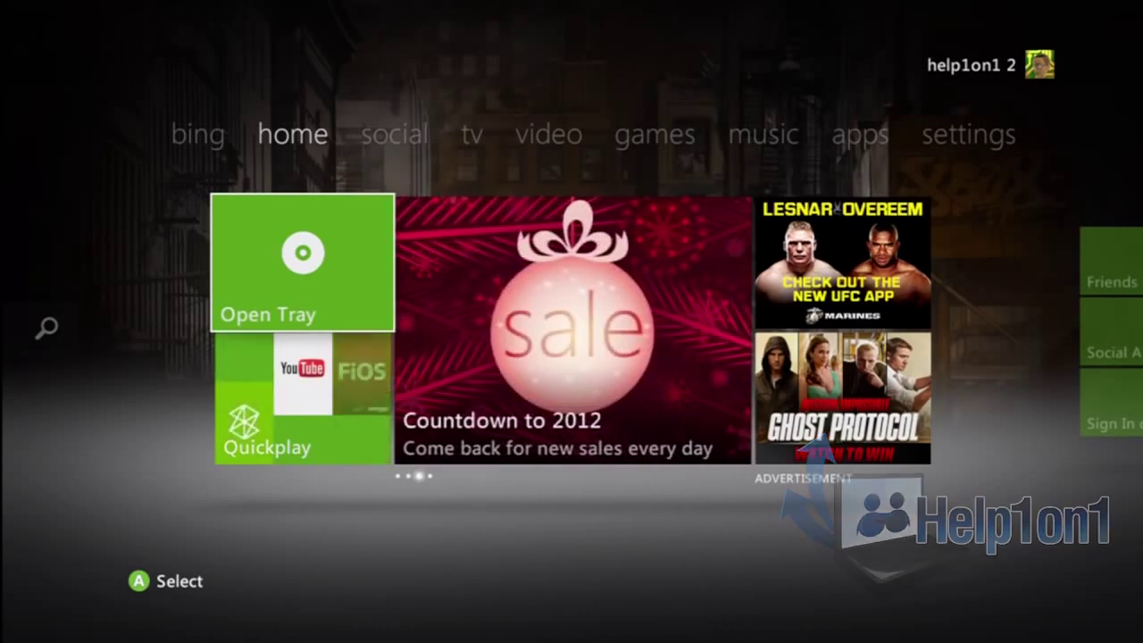
Go to Settings > System > Computers > Windows Media Center and start setup for a different PC
key("Right")
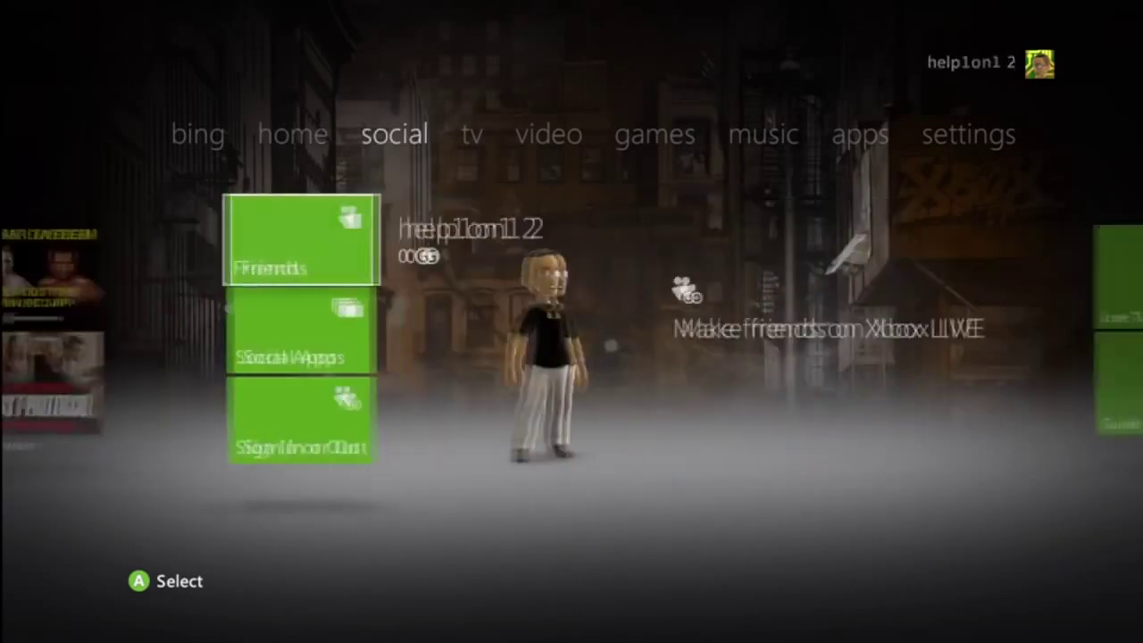
key("Right")
key("Right")
key("Right")
key("Right")
key("Right")
key("Right")
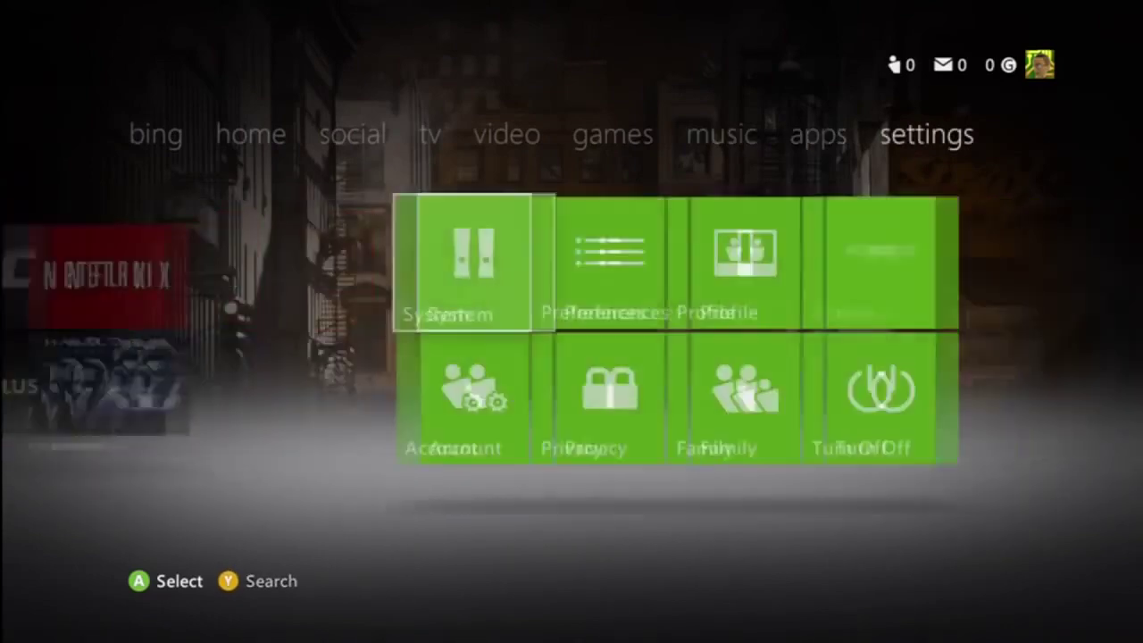
key("Return")
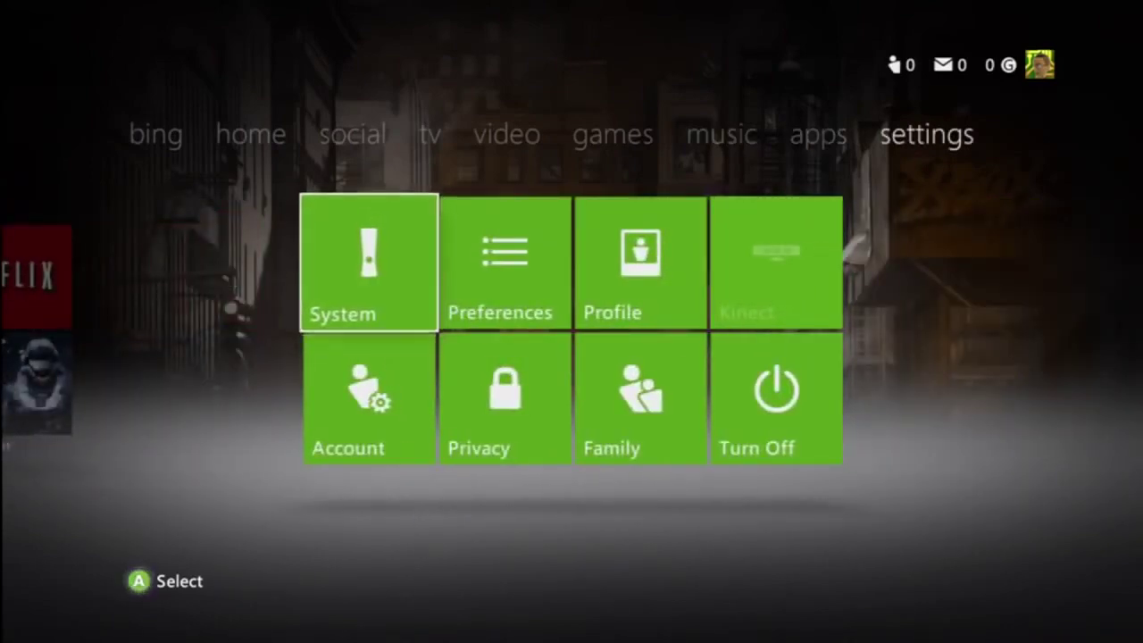
key("Down")
key("Down")
key("Down")
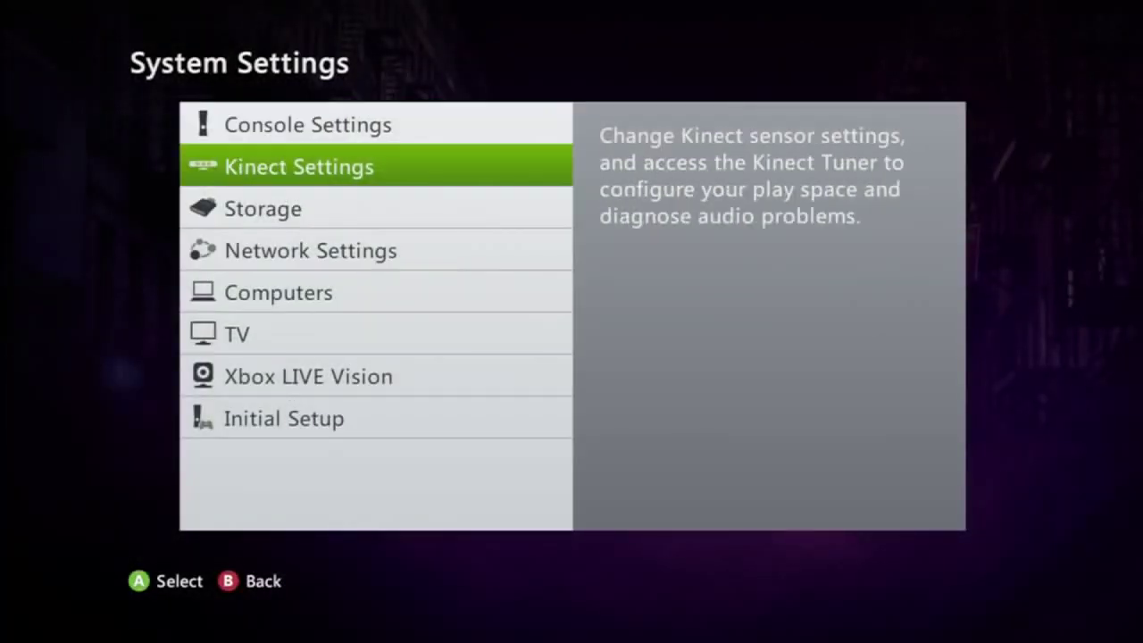
key("Down")
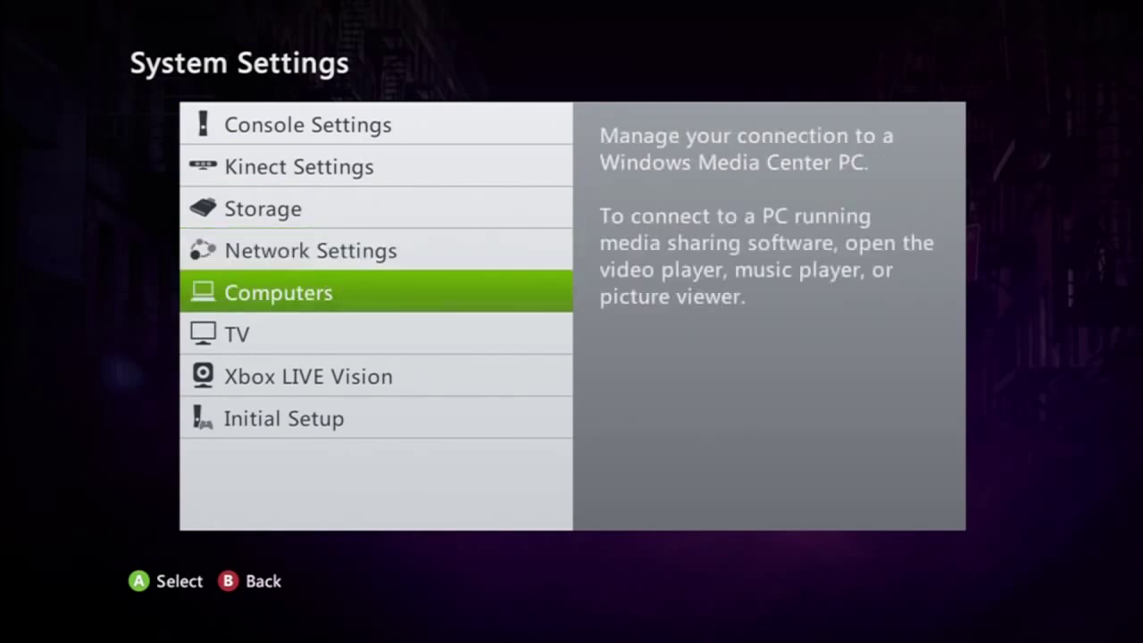
key("Return")
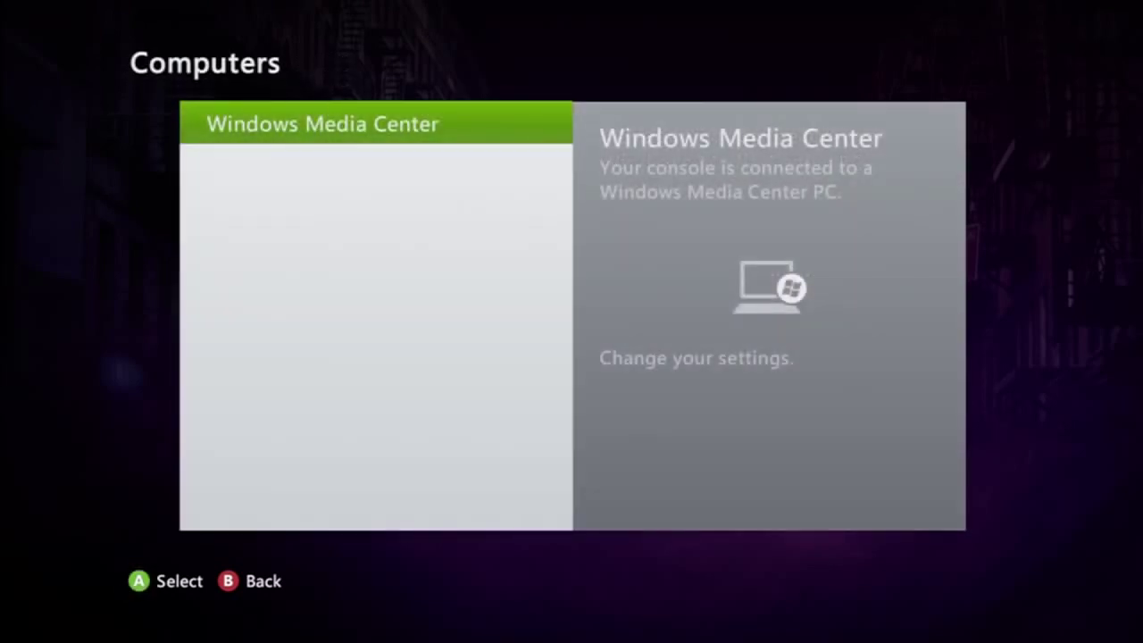
key("Return")
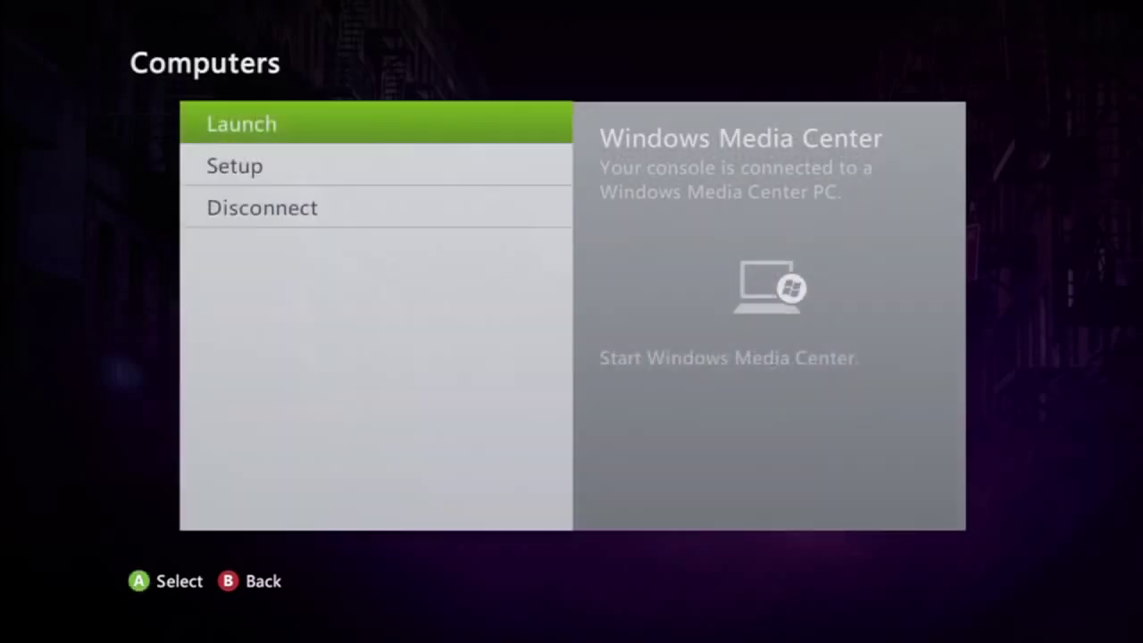
key("Down")
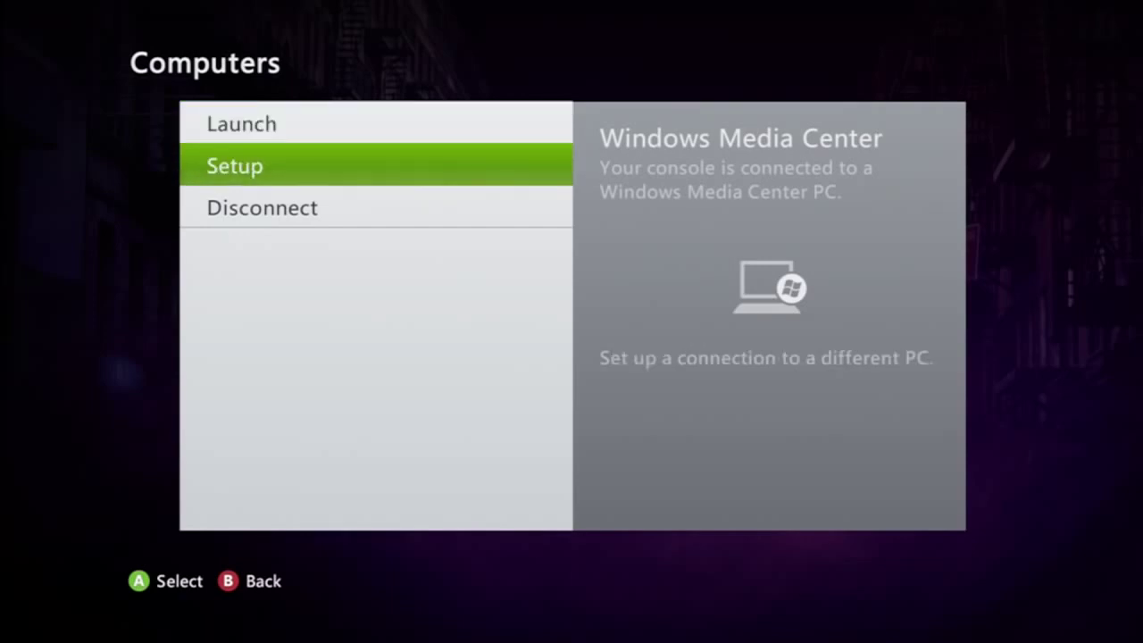
key("Return")
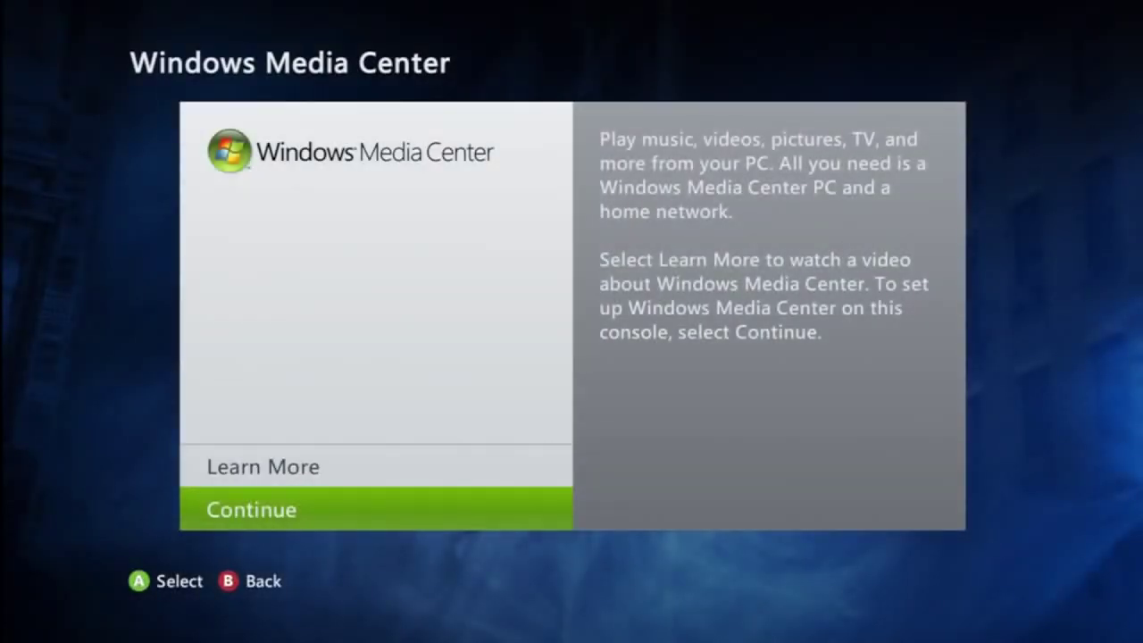
Continue past the limited network connection warning to show the console's setup key
key("Return")
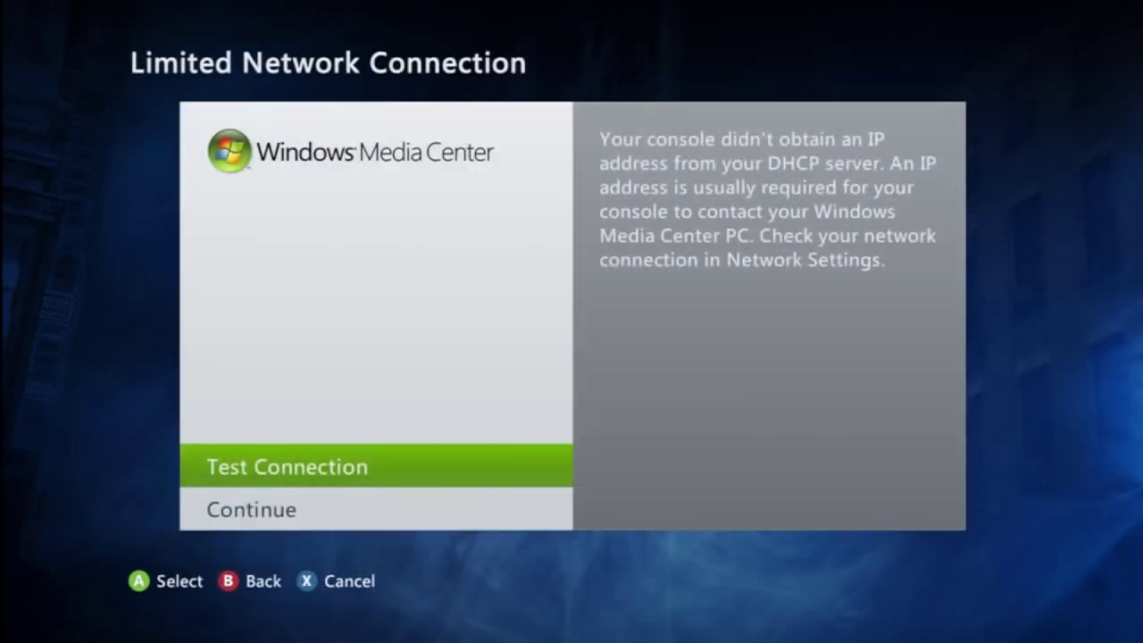
key("Down")
key("Return")
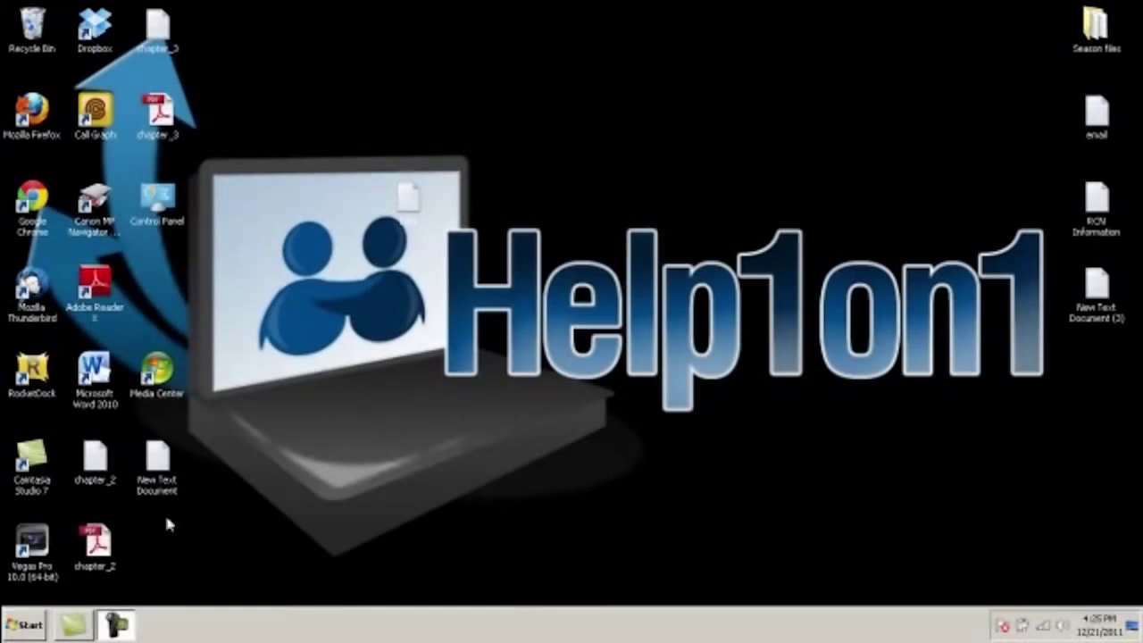
Close the All Programs list and launch Windows Media Center from its desktop icon
left_click(24, 624)
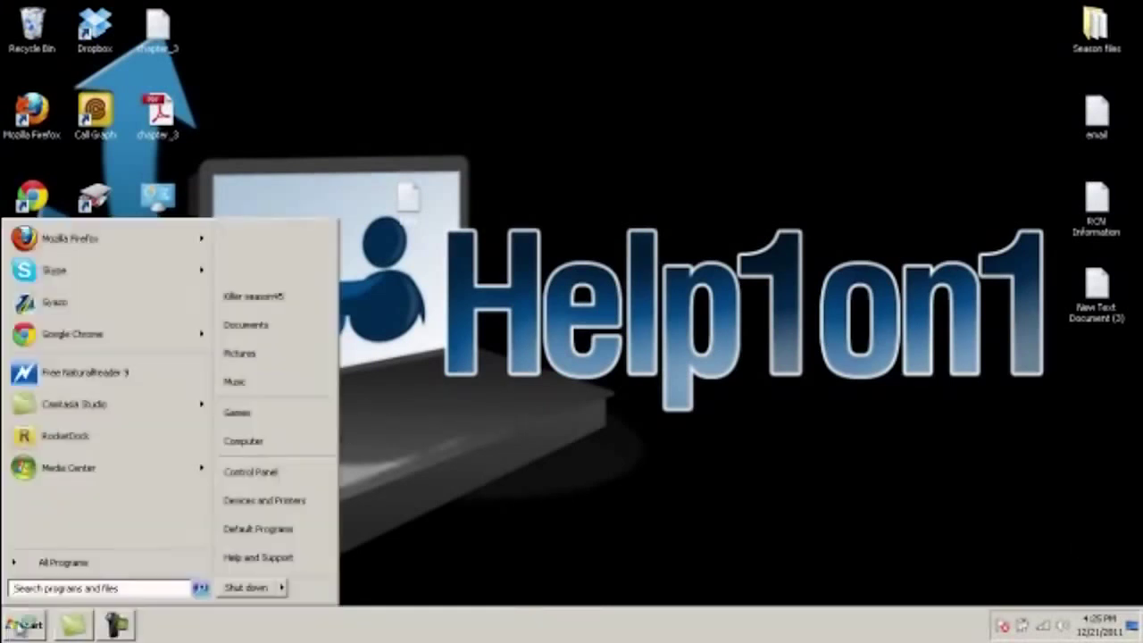
left_click(45, 564)
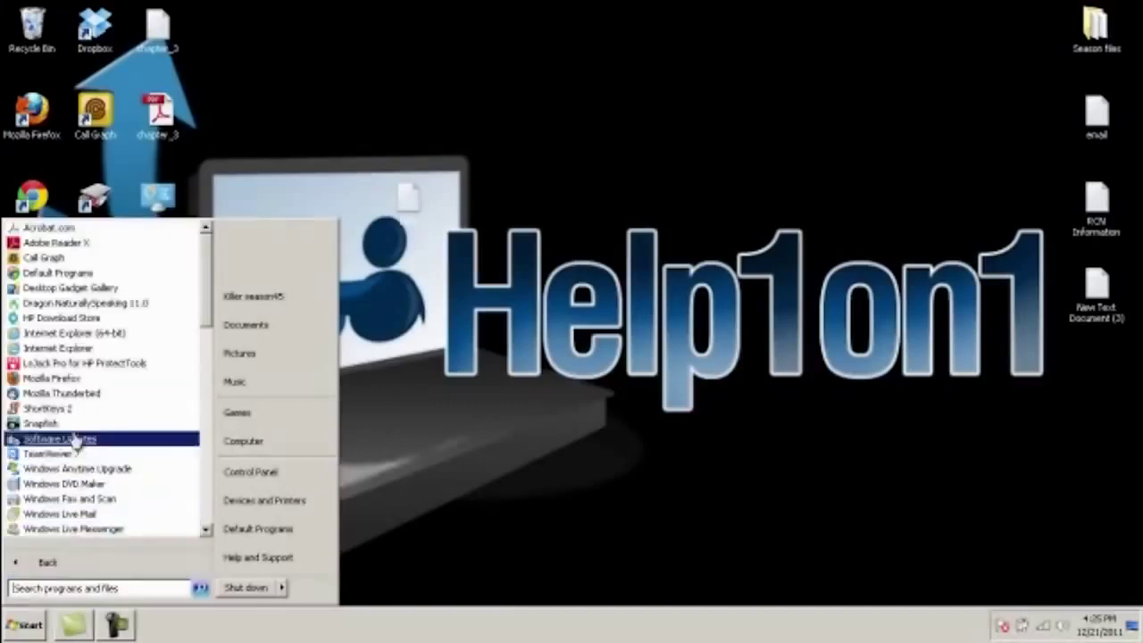
left_click(344, 405)
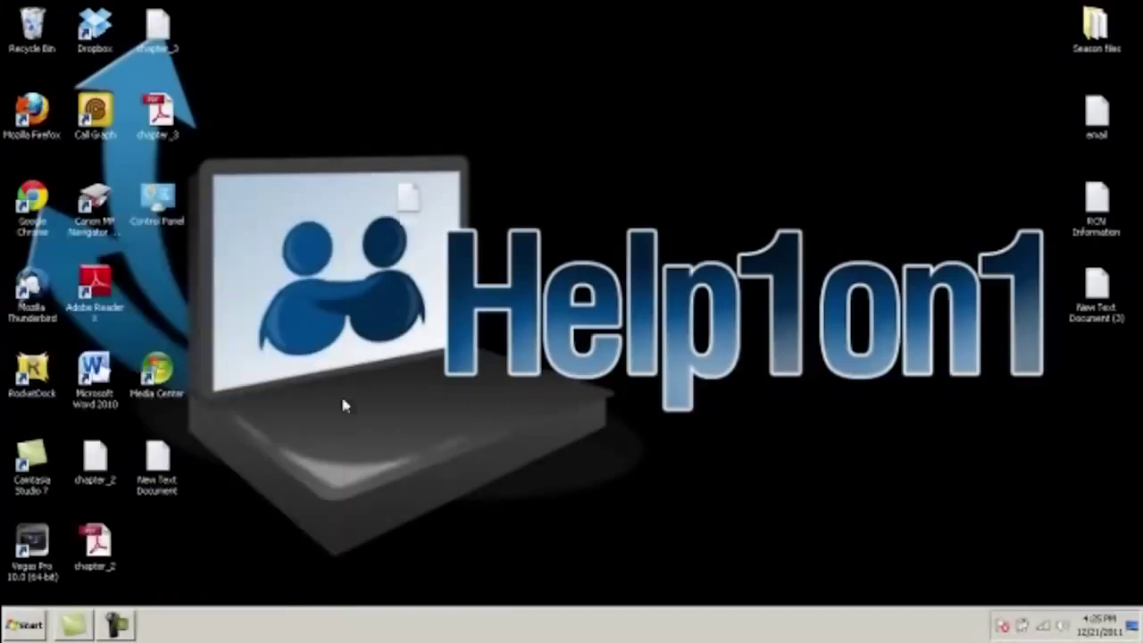
double_click(164, 373)
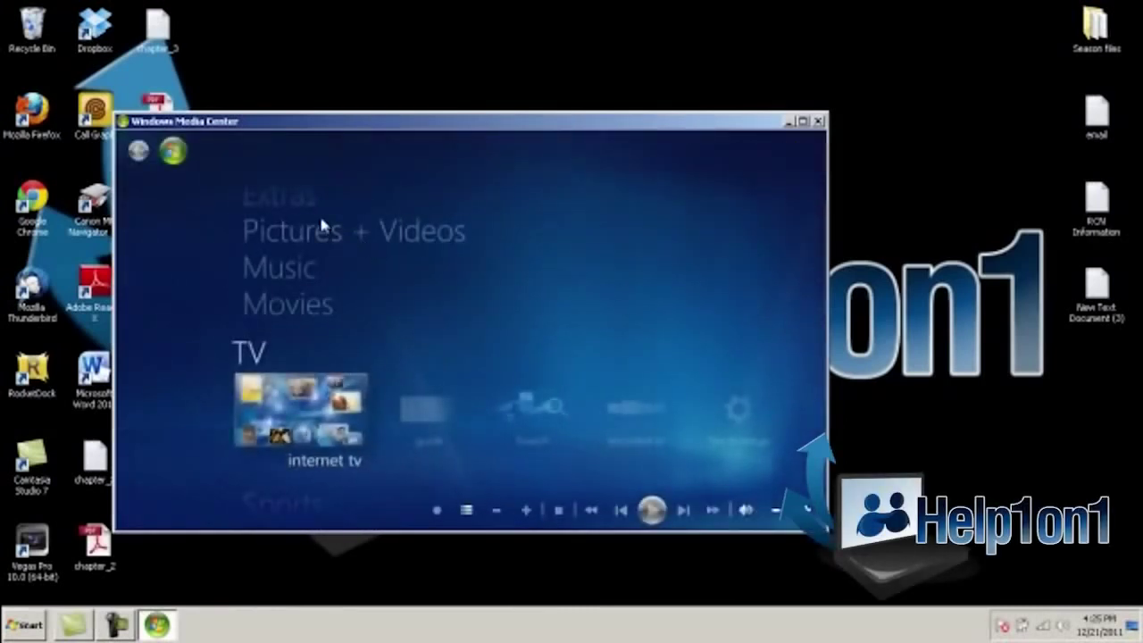
Scroll to Tasks, choose add extender and advance to the Enter the Setup Key page
left_click(301, 520)
left_click(302, 521)
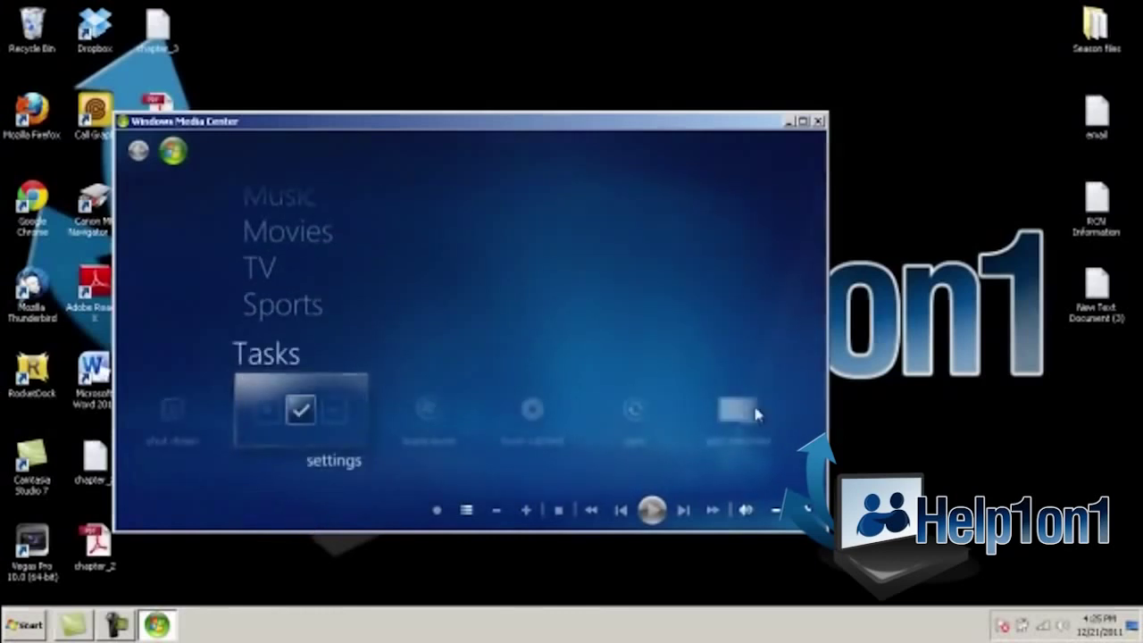
left_click(738, 411)
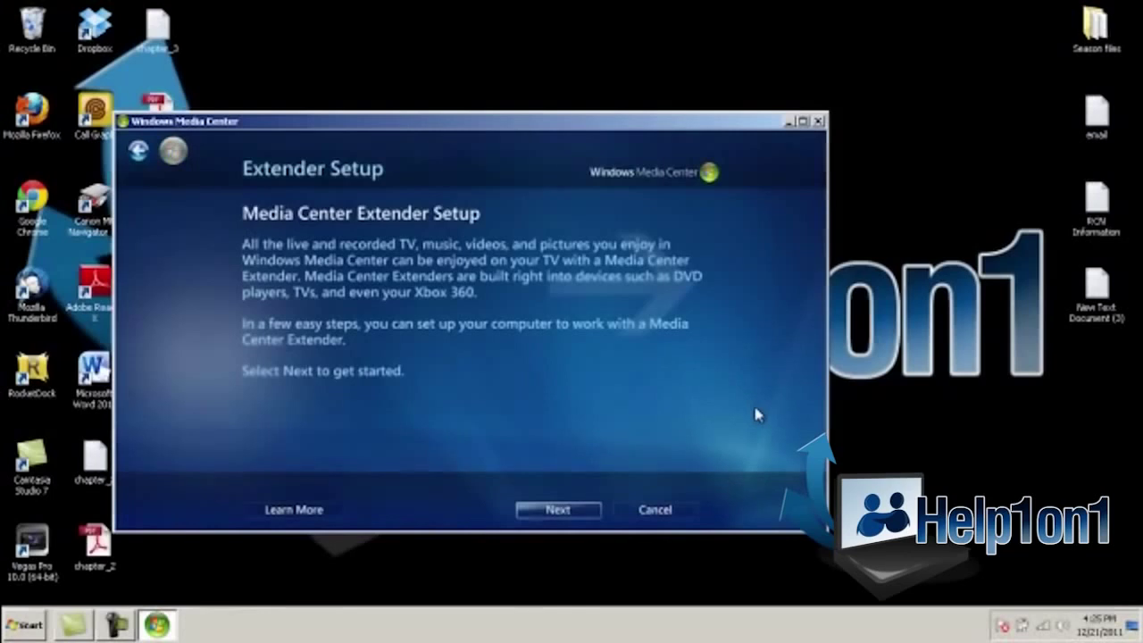
left_click(552, 510)
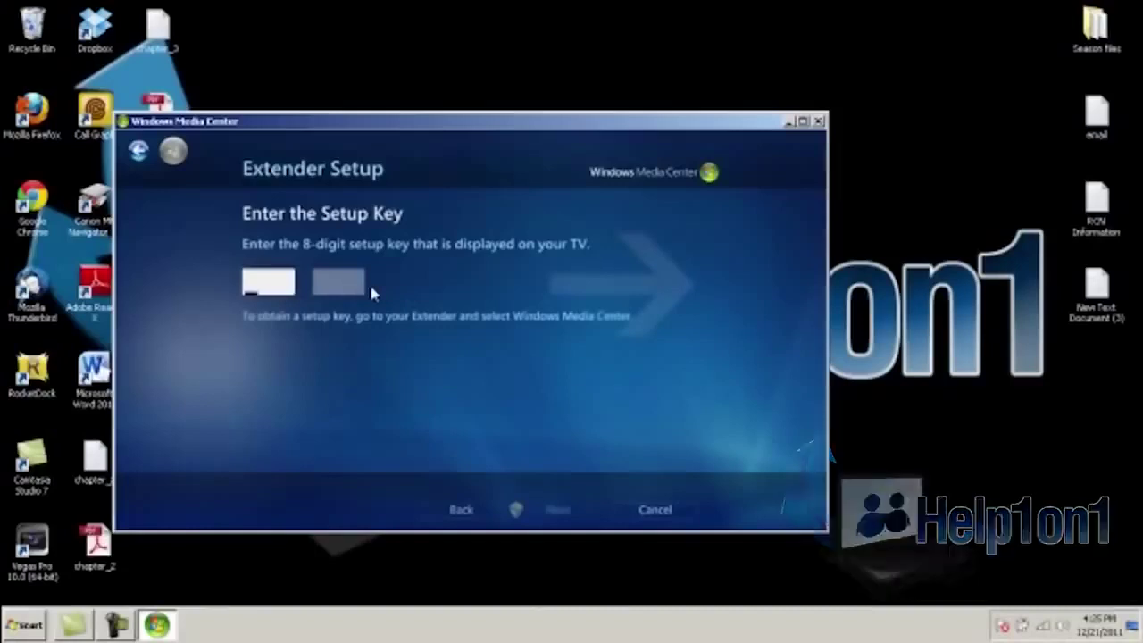
Enter the 8-digit setup key shown on the TV into the key fields
type("26")
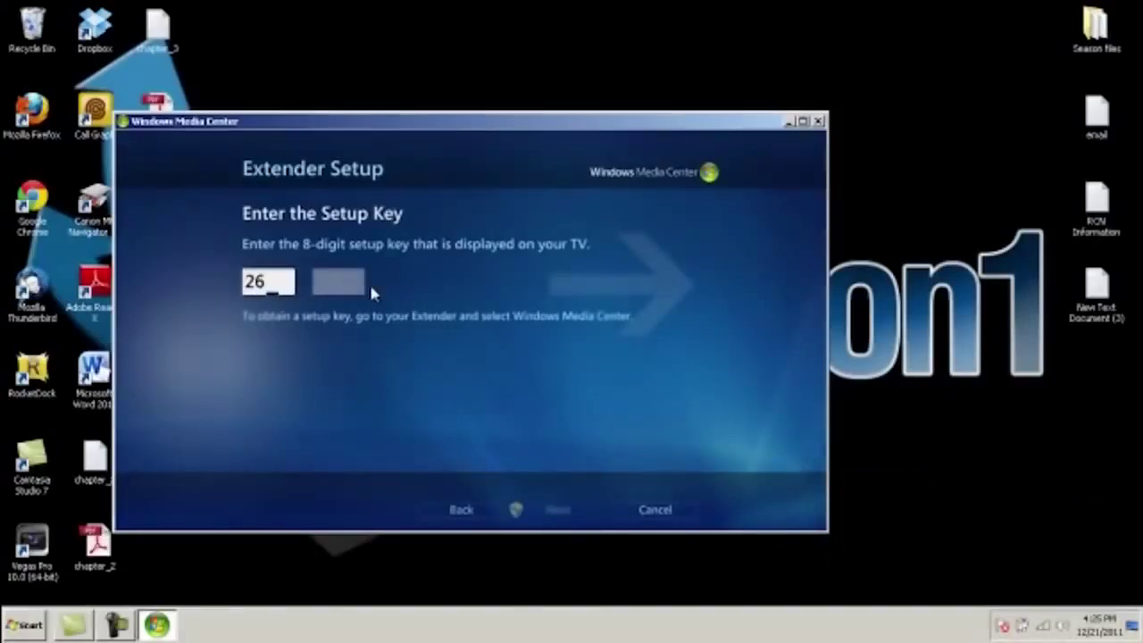
type("24")
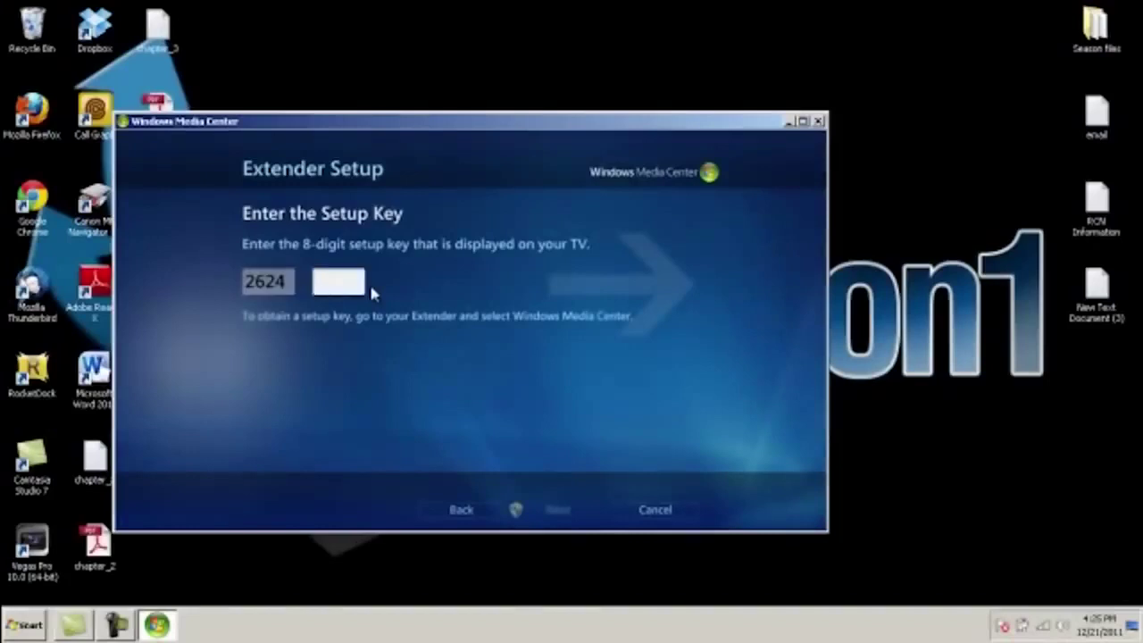
type("5430")
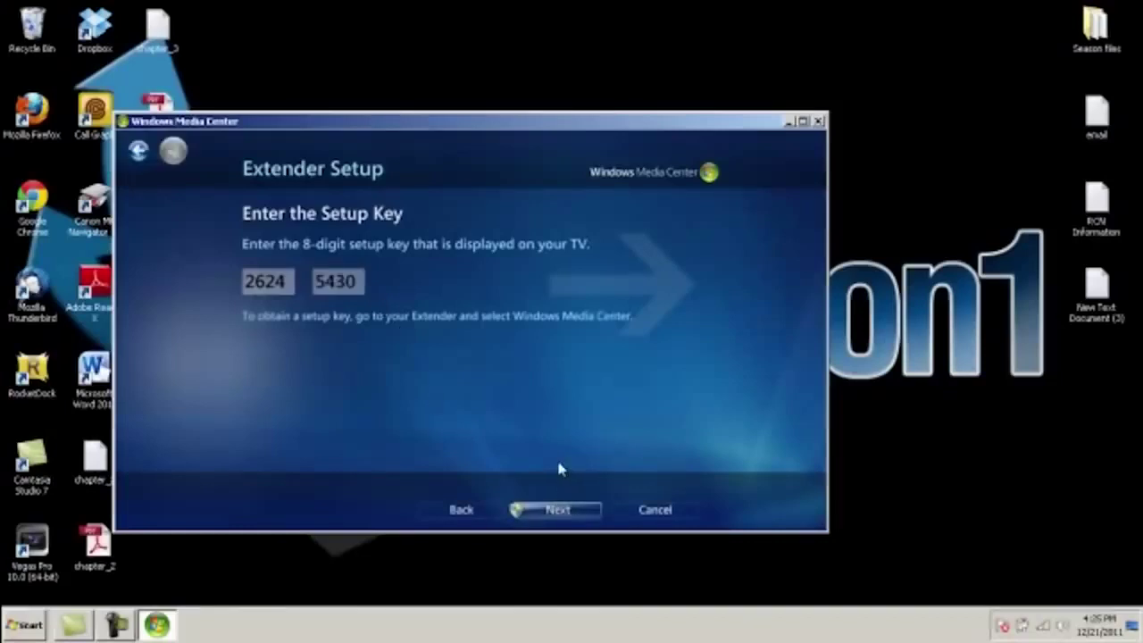
Submit the setup key and wait for configuration to reach You Are Done!
key("Return")
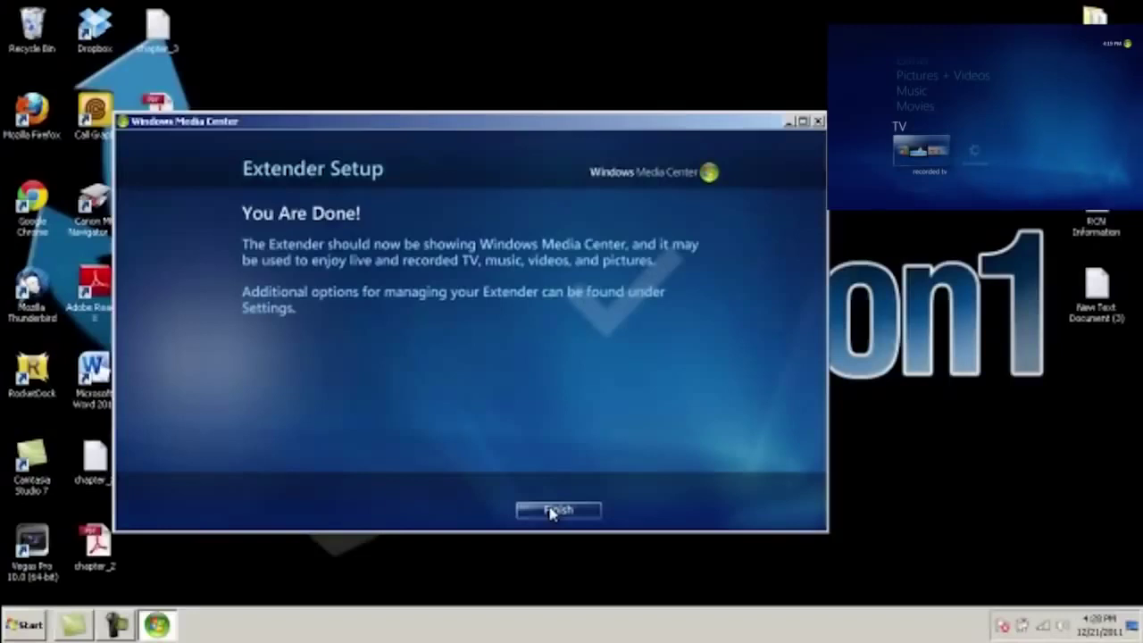
Click Finish to close the completed Extender Setup
left_click(558, 510)
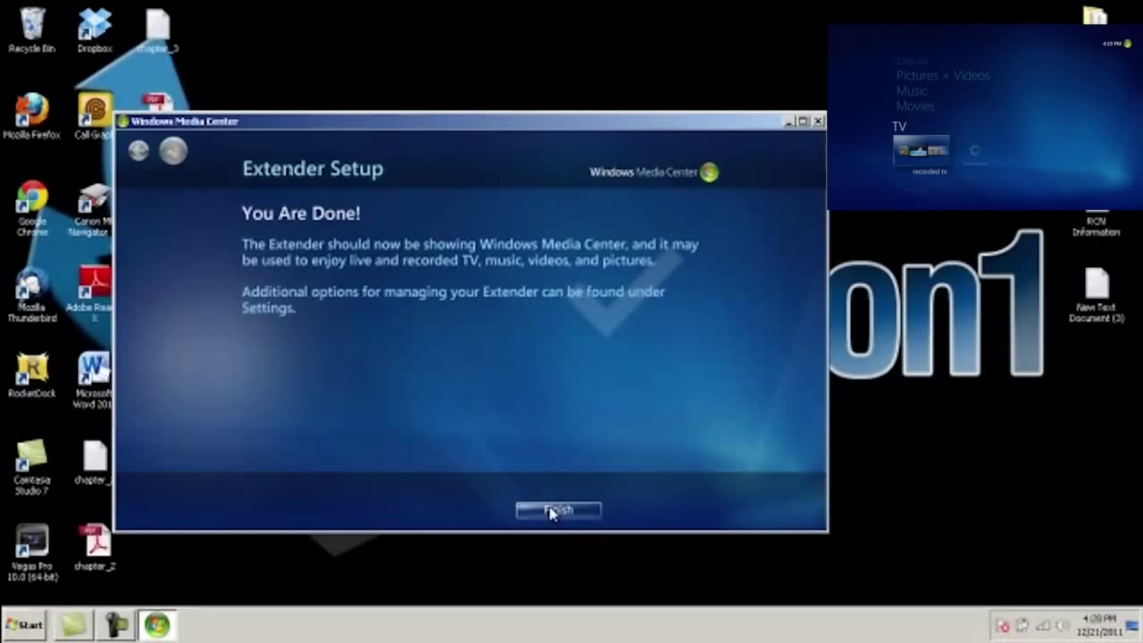